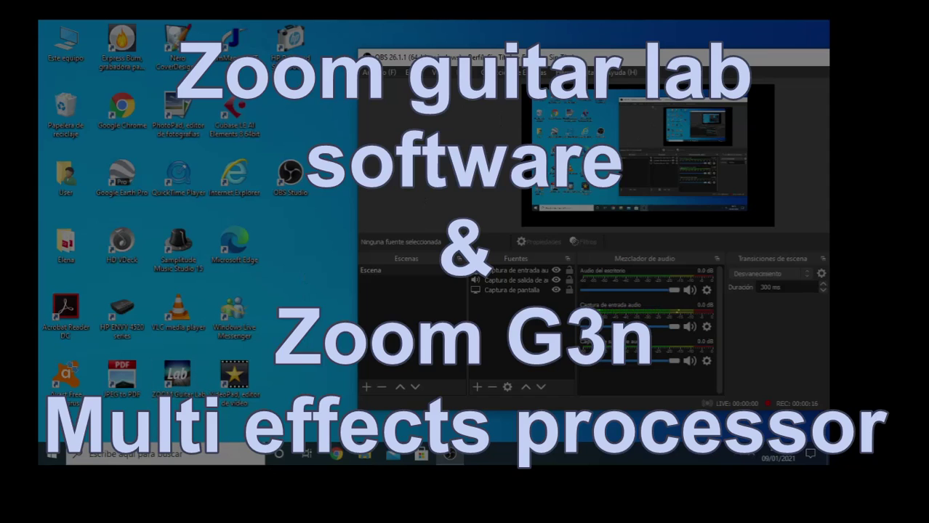
Step: Move the OBS window further right on the desktop
left_click_drag(407, 57, 499, 53)
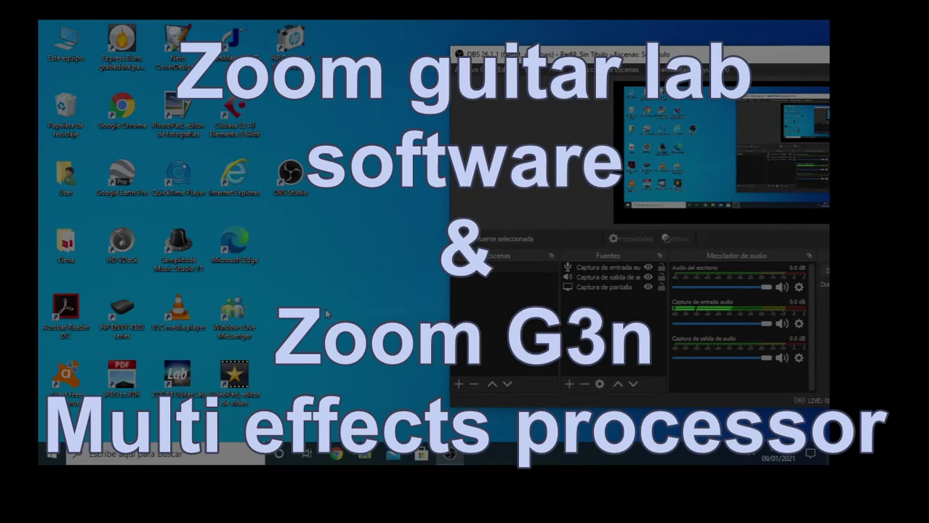
Step: Launch ZOOM Guitar Lab from its desktop shortcut and shift its window slightly left
double_click(174, 381)
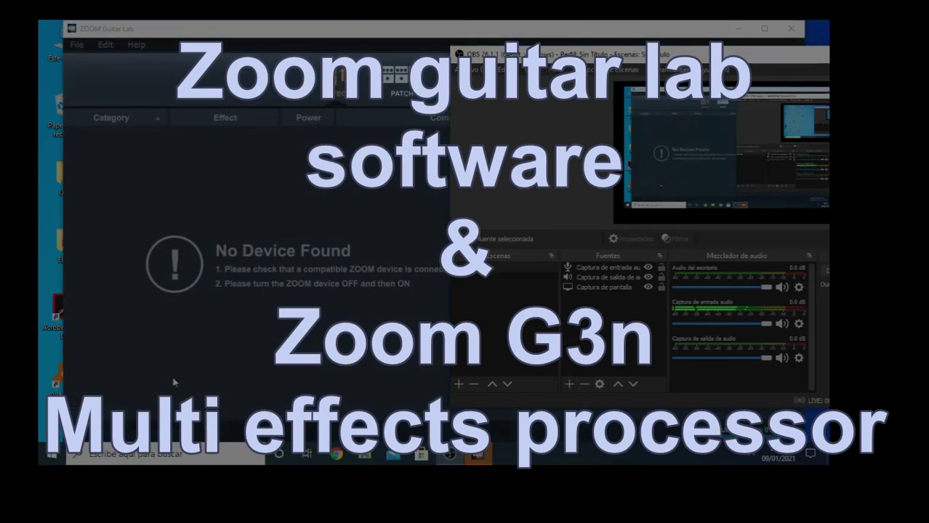
left_click(430, 35)
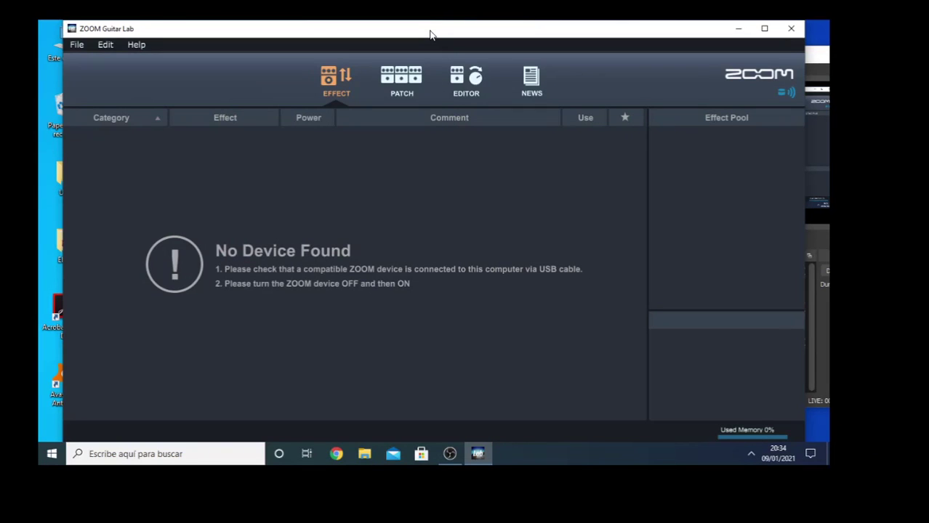
left_click_drag(429, 34, 411, 32)
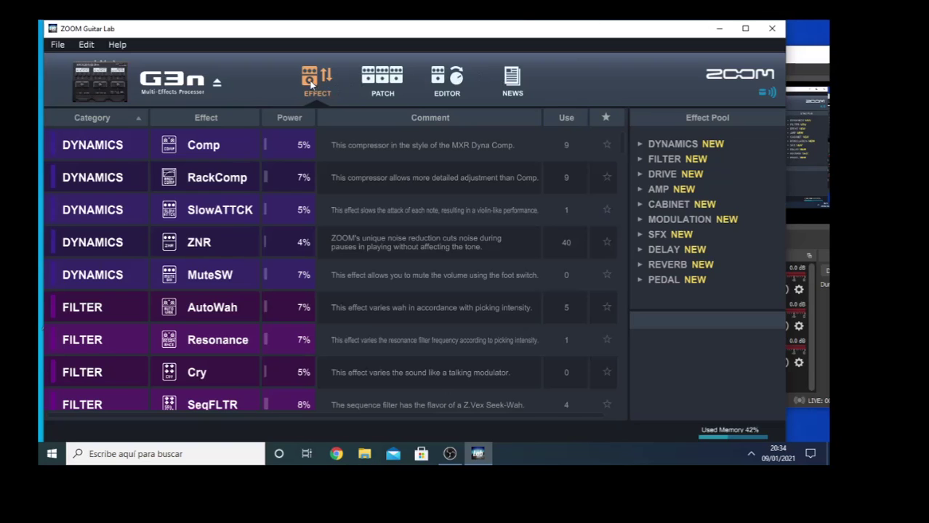
left_click(386, 81)
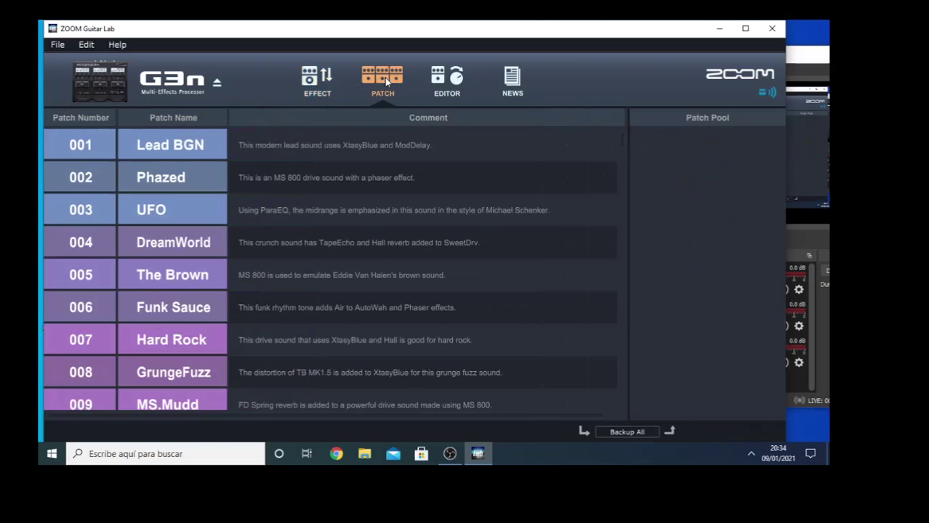
left_click(445, 82)
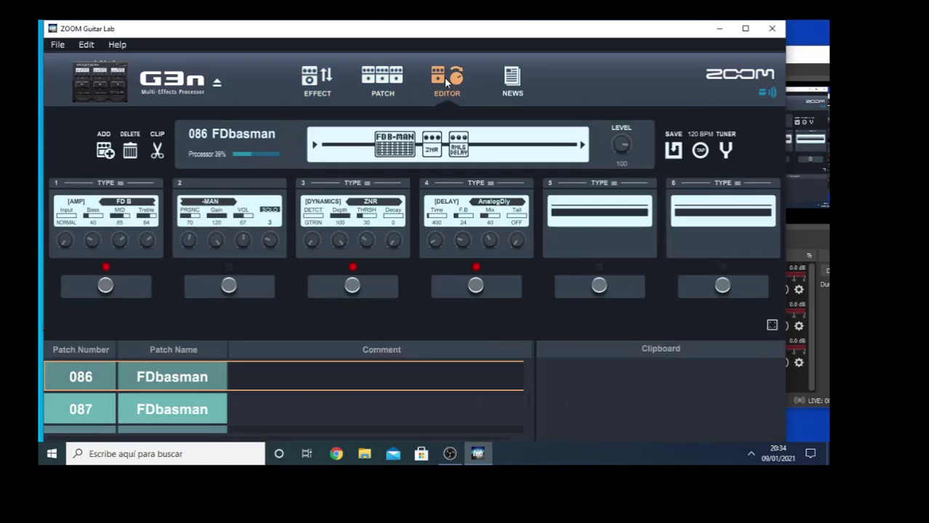
left_click(317, 81)
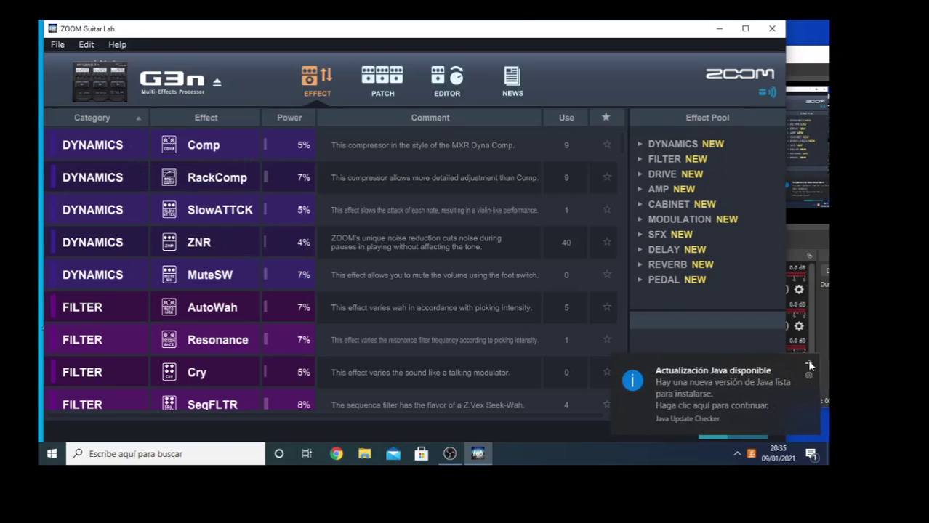
Step: Dismiss the Java update notice and scroll the effect list to the DRIVE effects, TS Drive onward
left_click(808, 364)
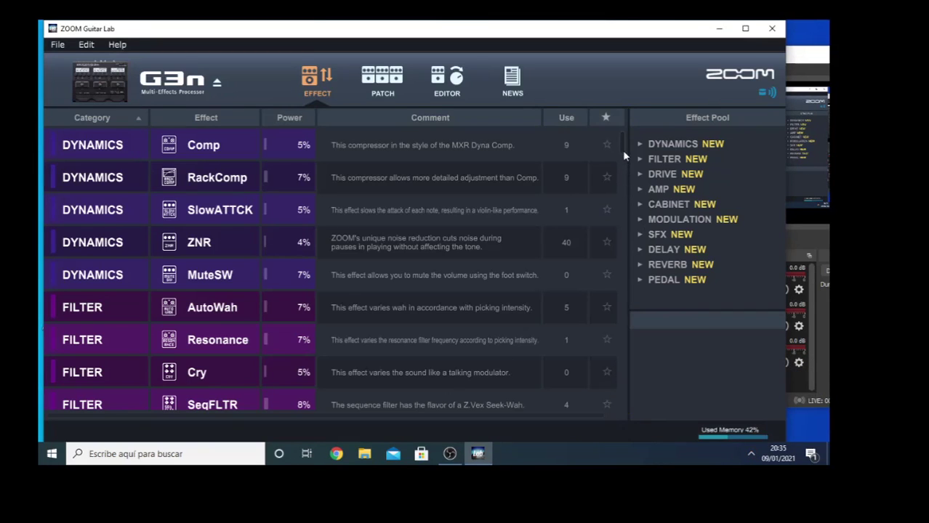
scroll(622, 144, "down", 1)
left_click_drag(623, 146, 626, 157)
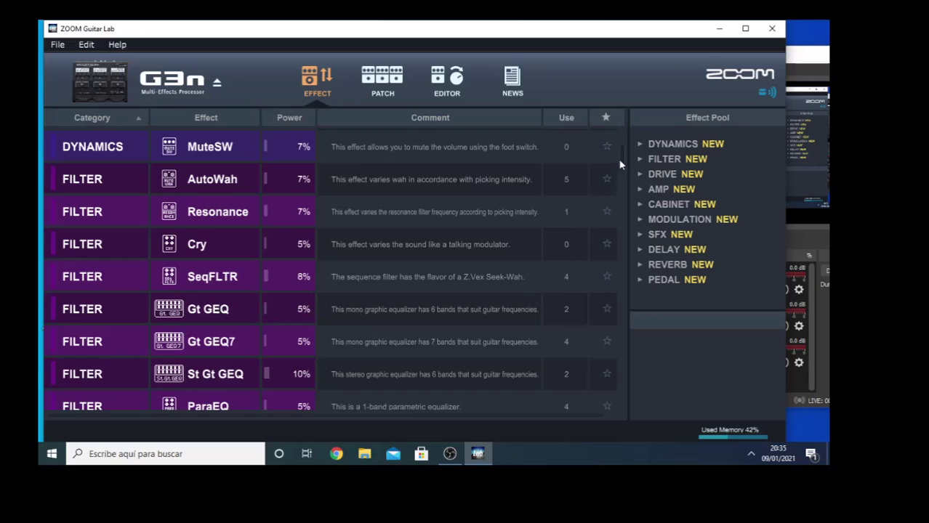
left_click_drag(618, 160, 629, 189)
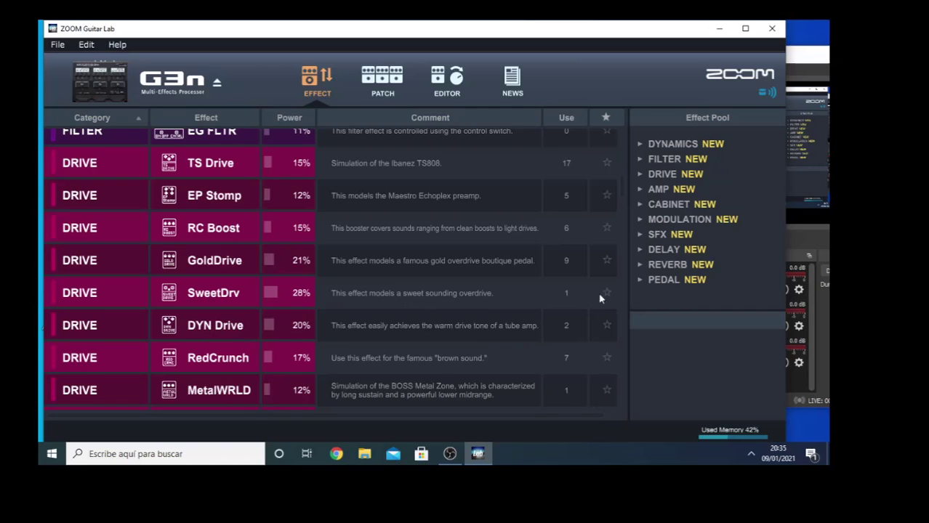
Step: Scroll the effect list further down to the AMP models, MS 800 through XtasyBlue
scroll(586, 222, "down", 2)
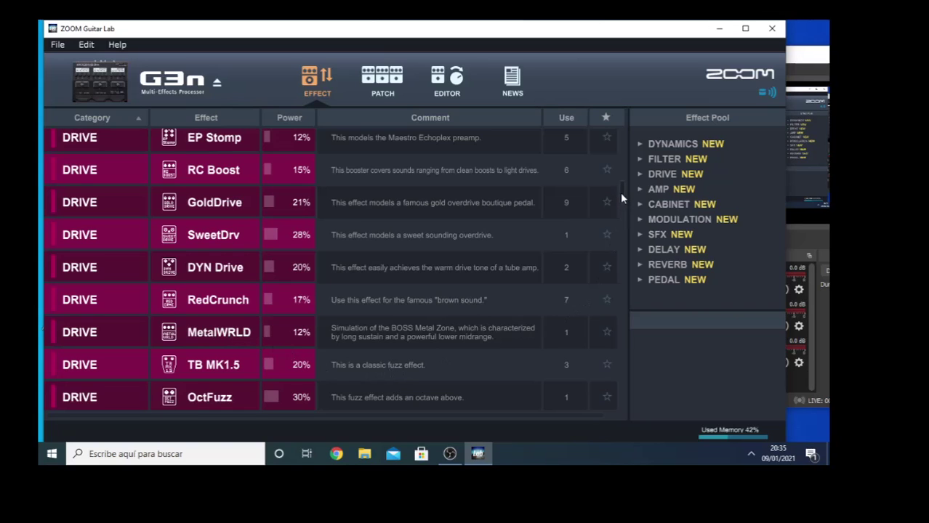
left_click_drag(620, 194, 625, 214)
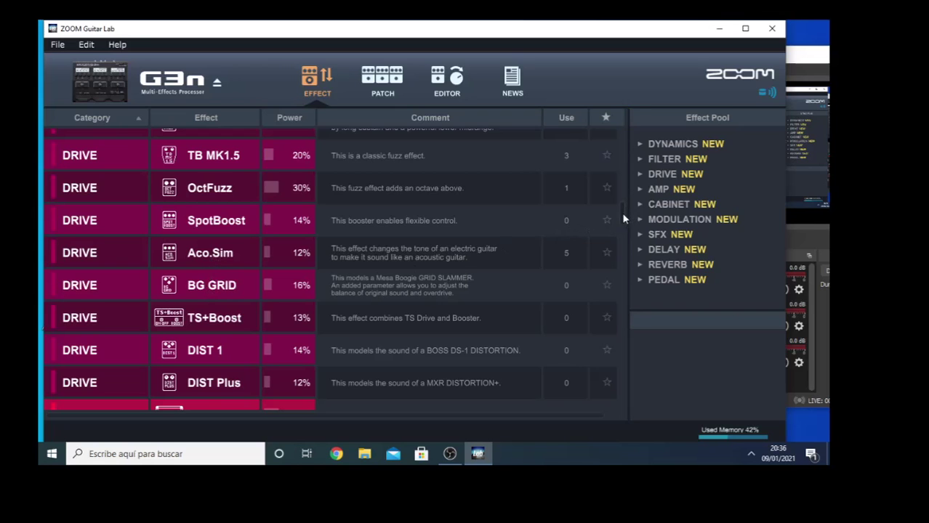
left_click_drag(619, 212, 622, 222)
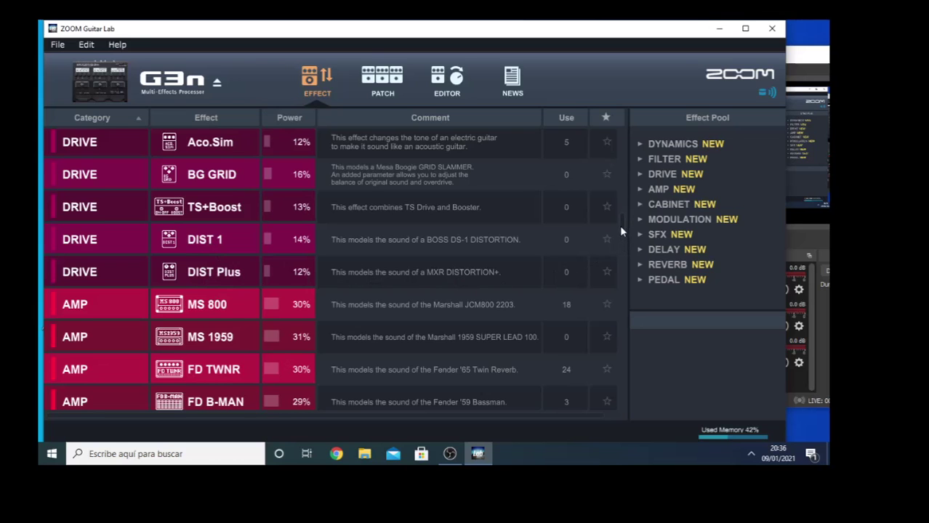
left_click_drag(619, 226, 622, 241)
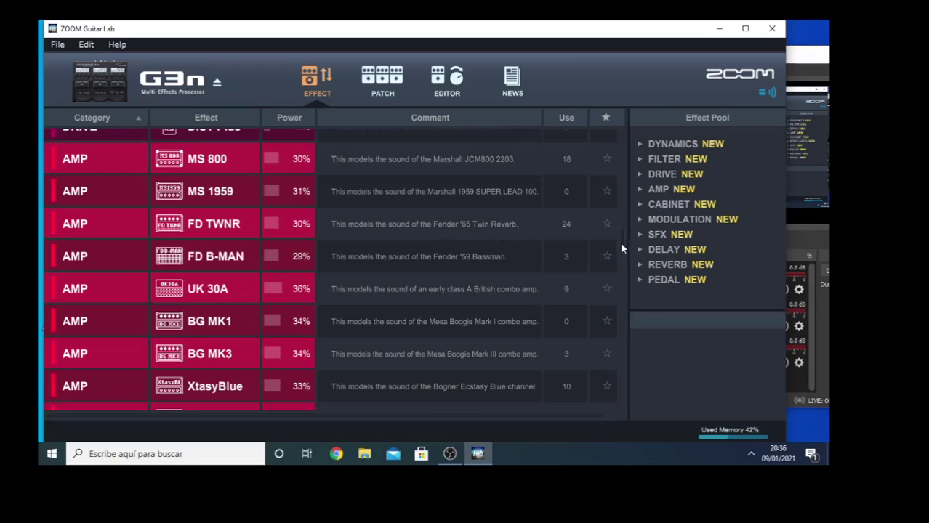
Step: Scroll down to the CABINET models (MS4x12 through BGN4x12) and the Tremolo and Chorus effects
scroll(622, 247, "down", 1)
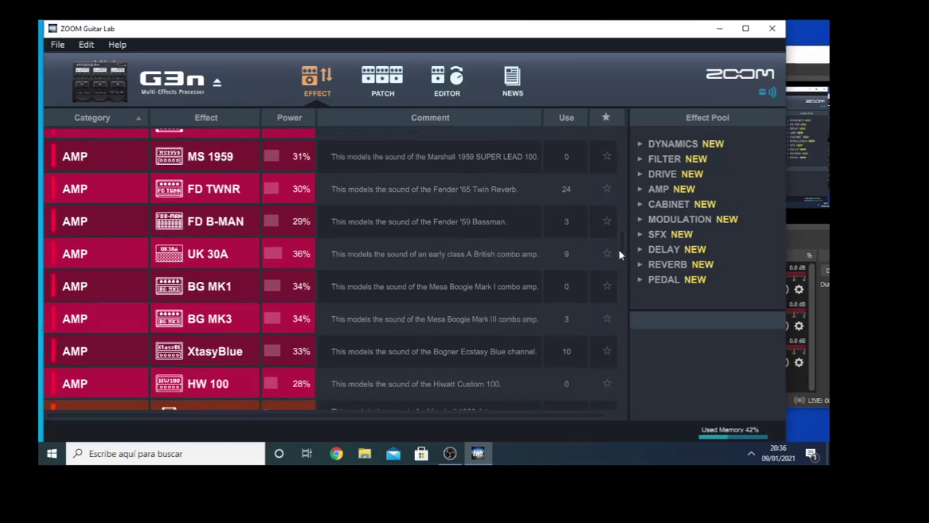
scroll(618, 246, "down", 1)
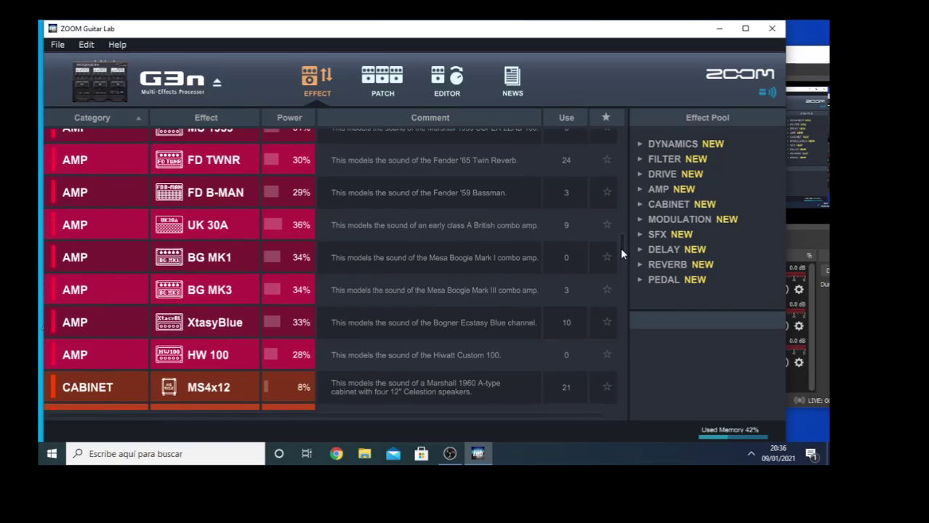
scroll(622, 254, "down", 2)
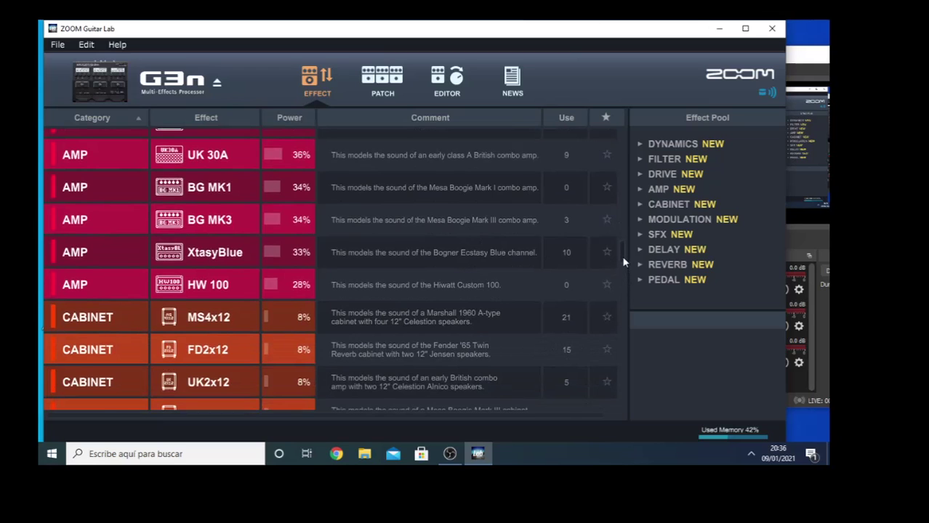
scroll(624, 263, "down", 2)
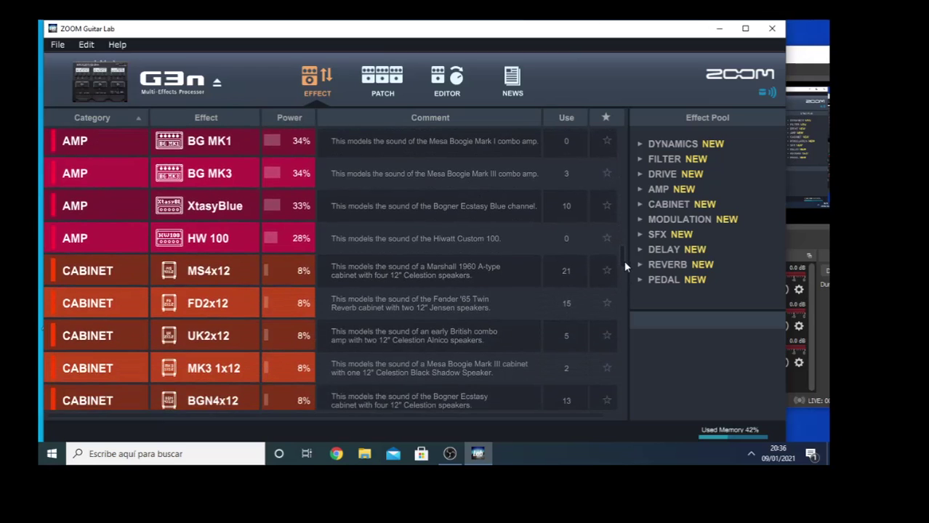
scroll(625, 266, "down", 2)
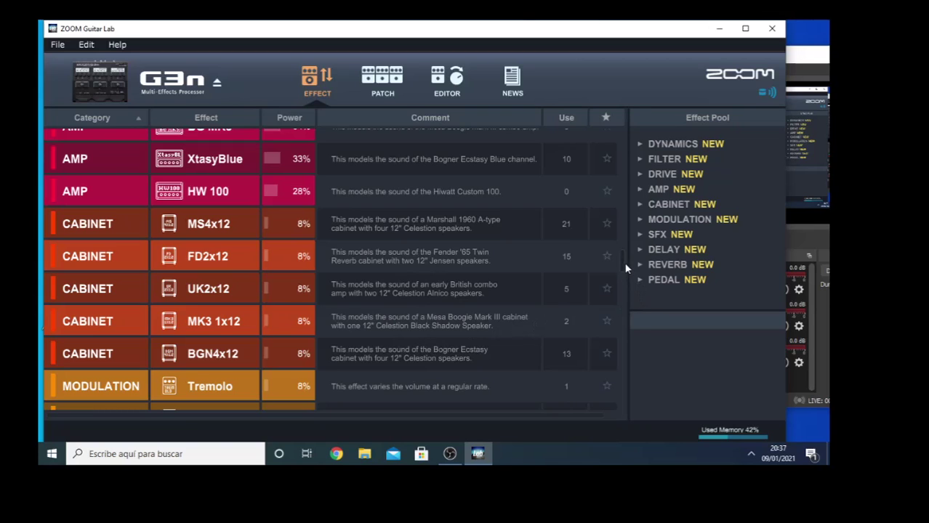
scroll(623, 261, "down", 1)
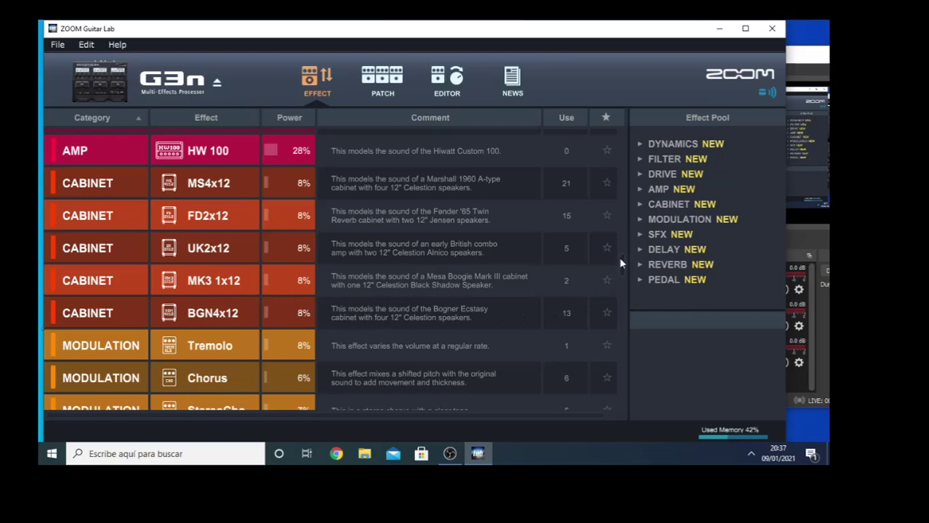
left_click_drag(621, 265, 627, 281)
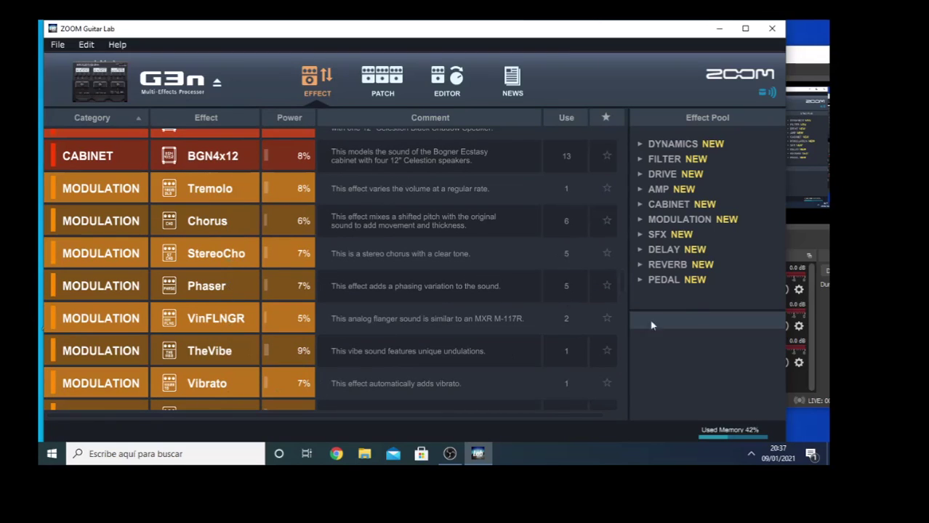
left_click_drag(623, 285, 623, 310)
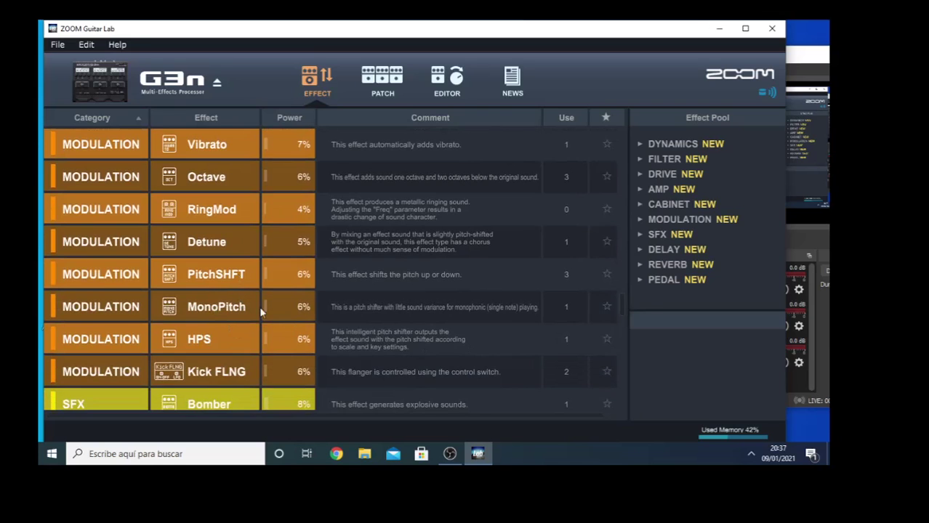
left_click_drag(621, 309, 624, 331)
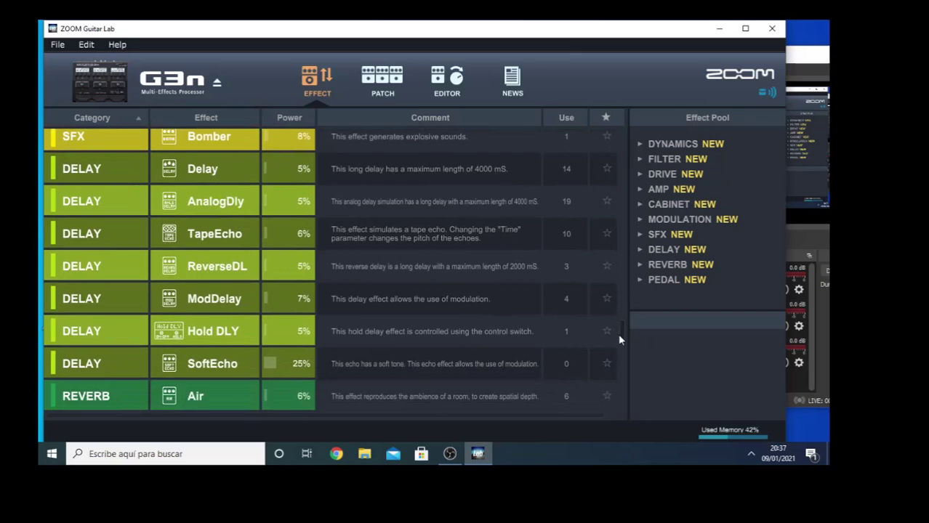
left_click_drag(620, 334, 622, 358)
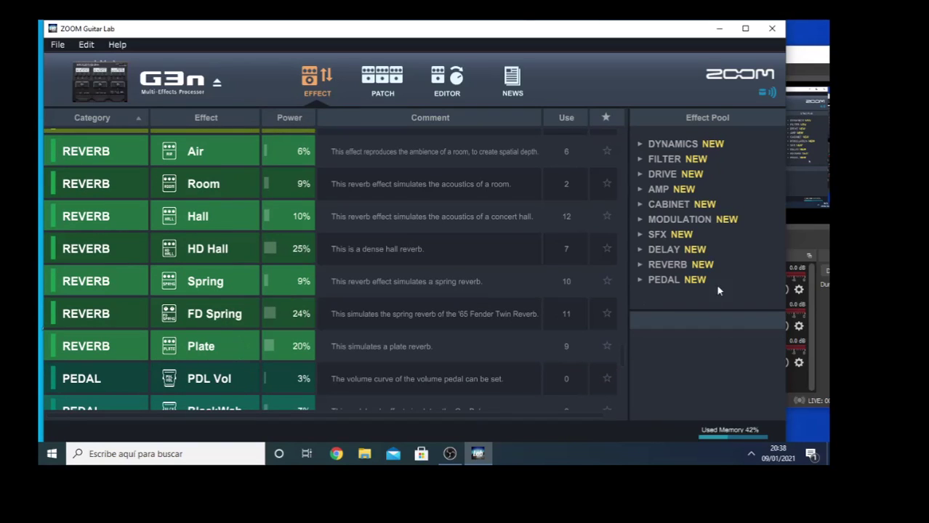
left_click_drag(619, 354, 624, 372)
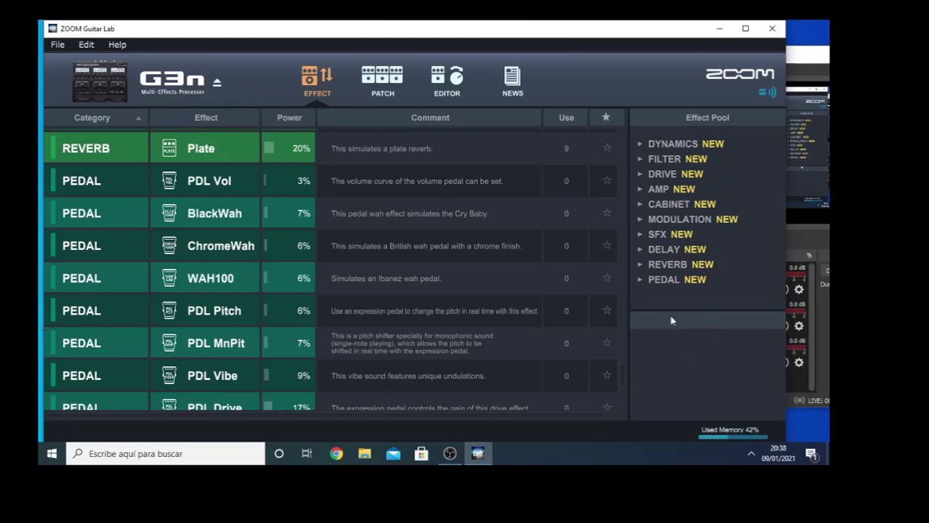
left_click_drag(620, 373, 618, 134)
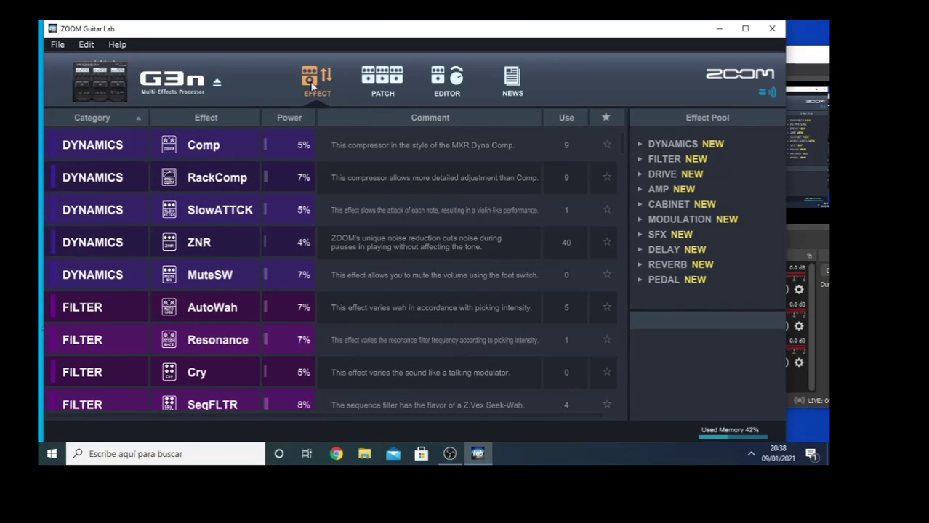
Step: Show the G3n patch list and scroll down to patches 048 Confusion through 056 Elise
left_click(381, 80)
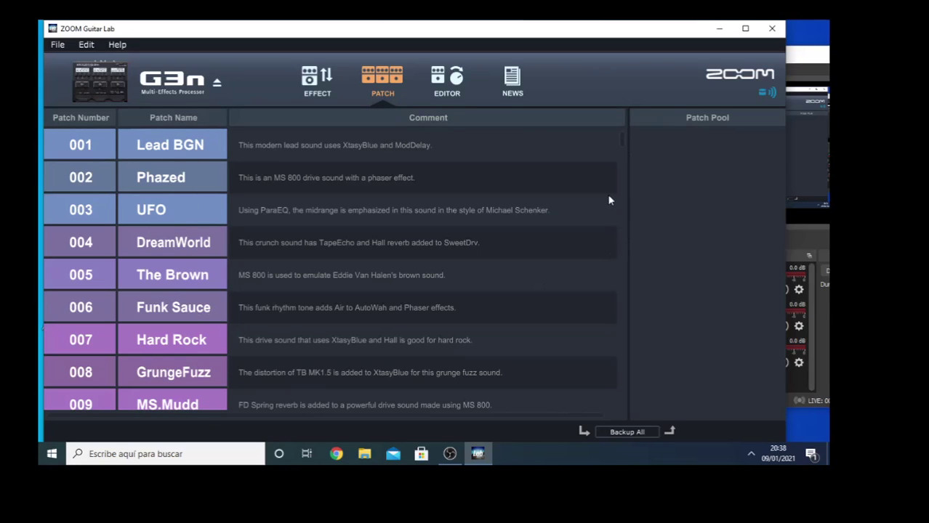
scroll(622, 146, "down", 4)
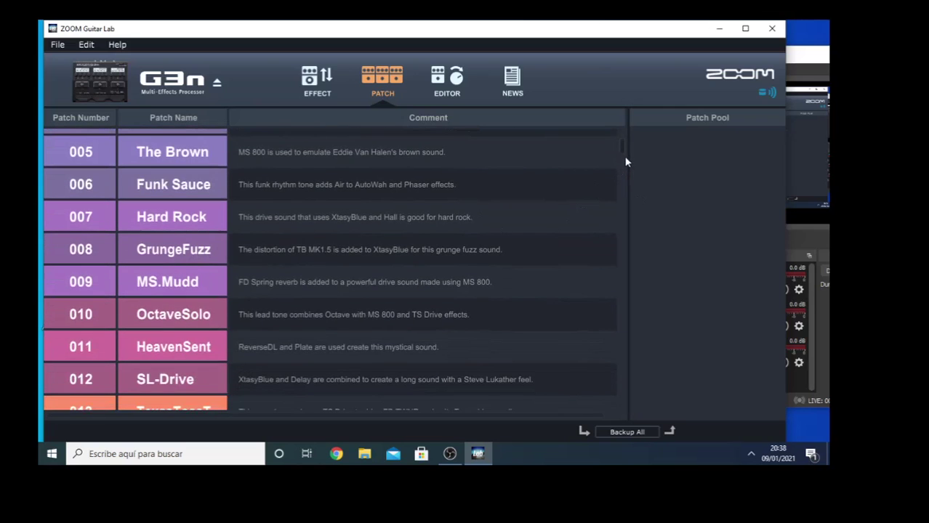
scroll(622, 154, "down", 3)
scroll(623, 161, "down", 3)
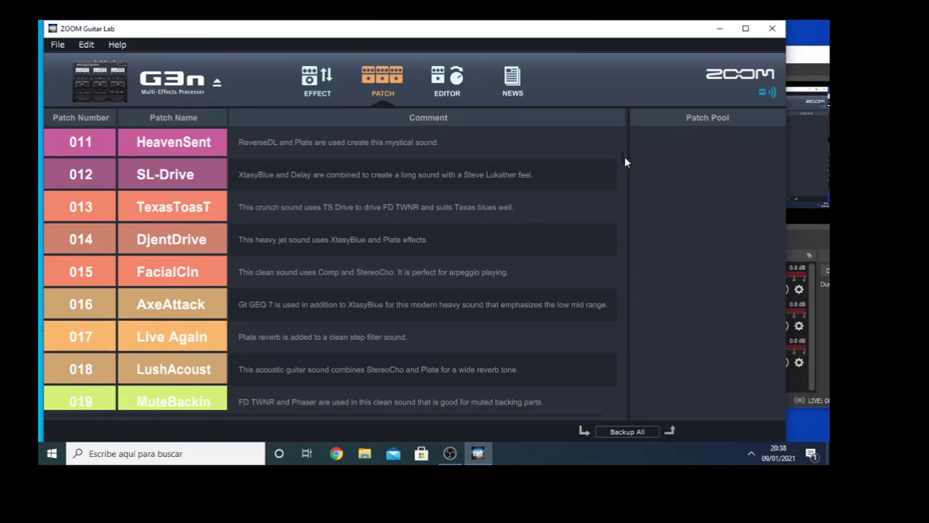
scroll(623, 165, "down", 5)
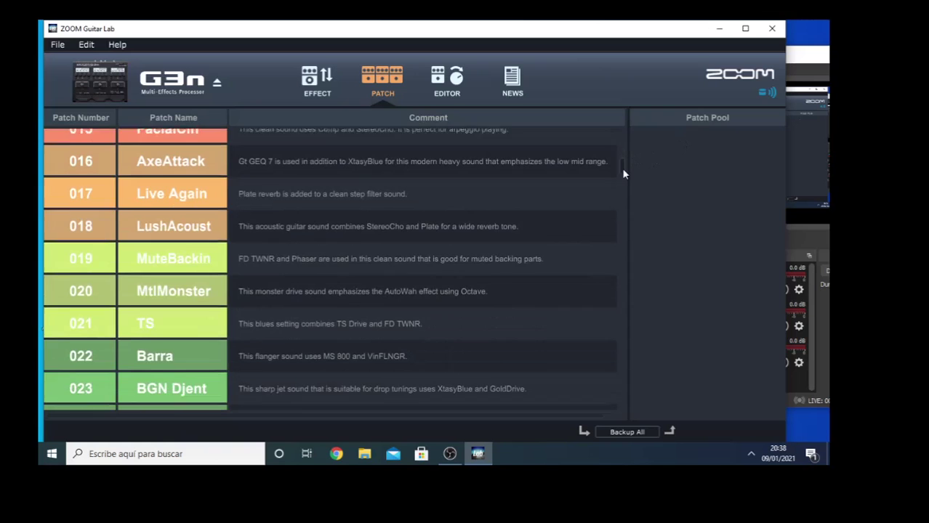
left_click_drag(623, 173, 623, 185)
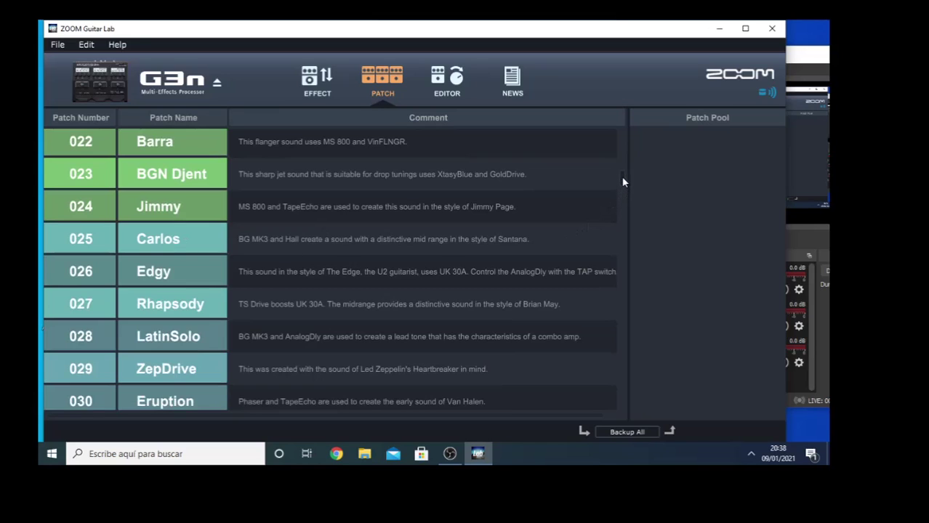
left_click_drag(623, 182, 622, 191)
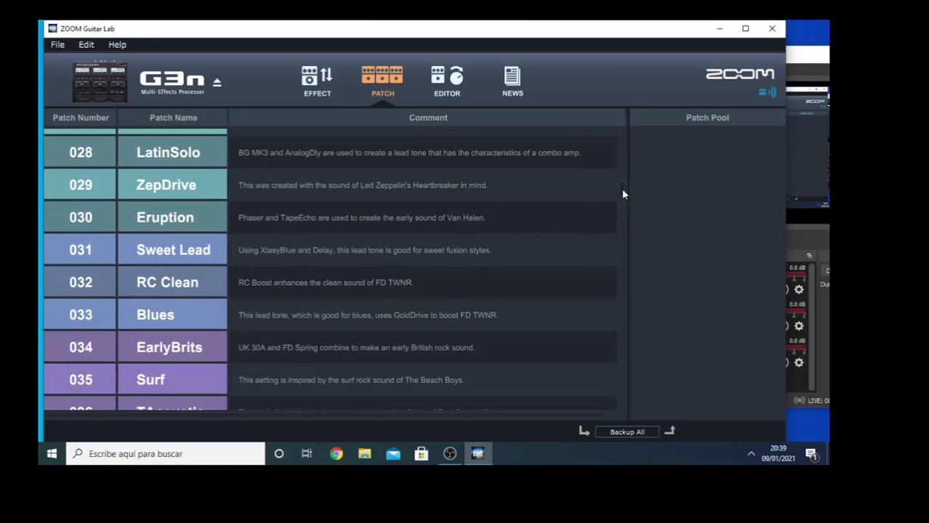
left_click_drag(622, 193, 618, 210)
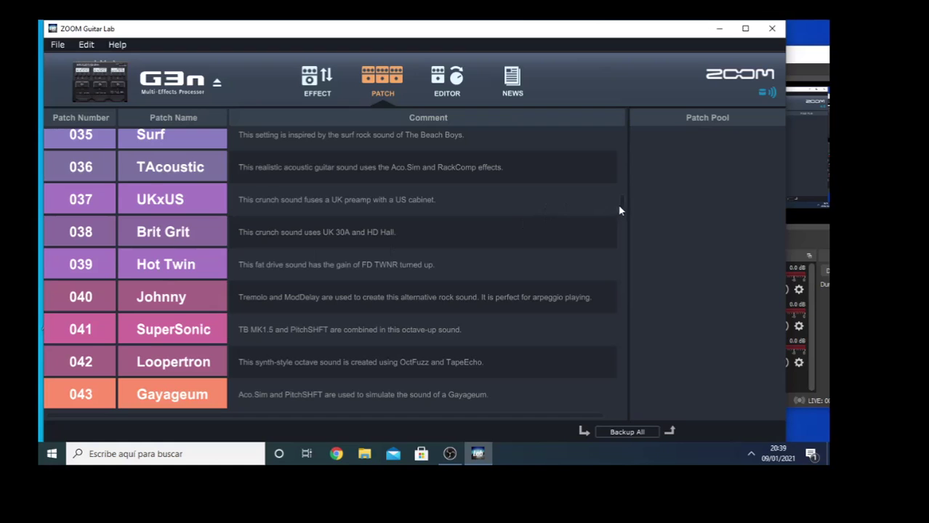
left_click_drag(620, 204, 621, 228)
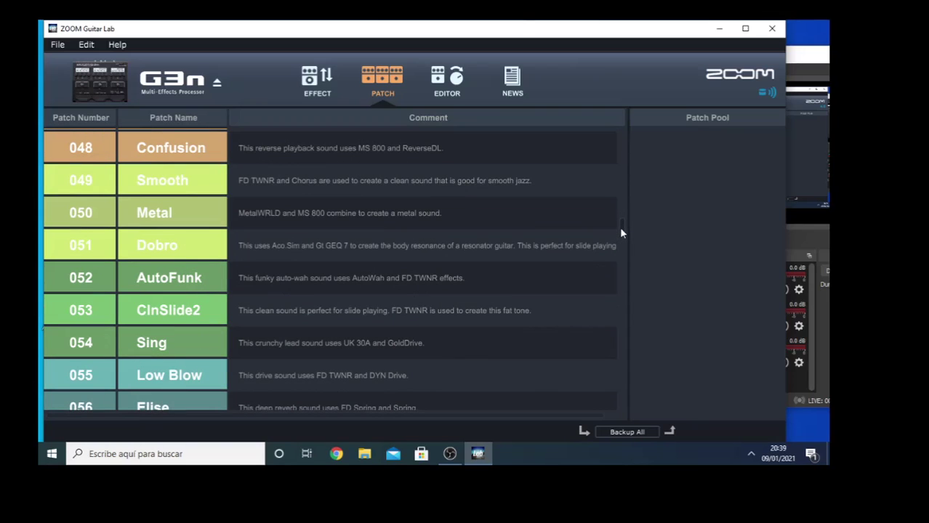
left_click_drag(621, 232, 621, 279)
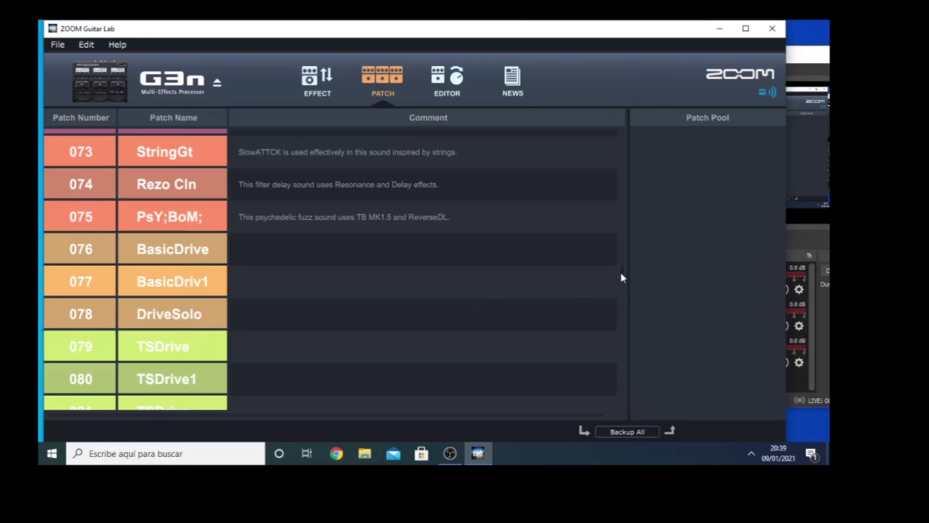
scroll(620, 280, "down", 1)
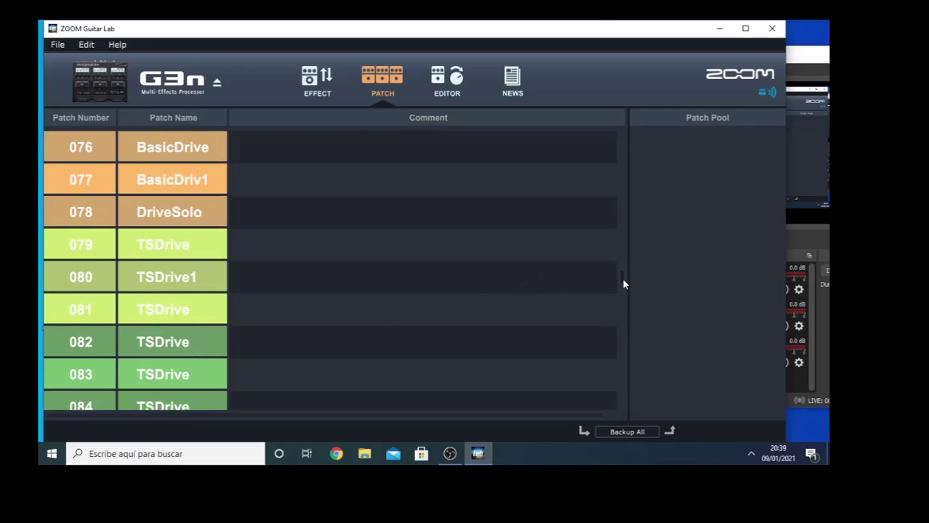
scroll(623, 287, "down", 1)
scroll(623, 291, "down", 1)
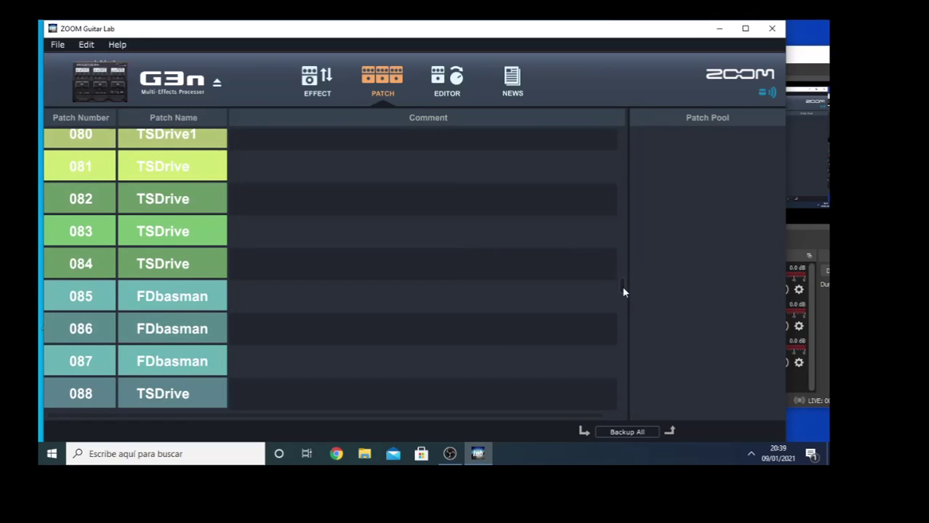
scroll(622, 288, "down", 1)
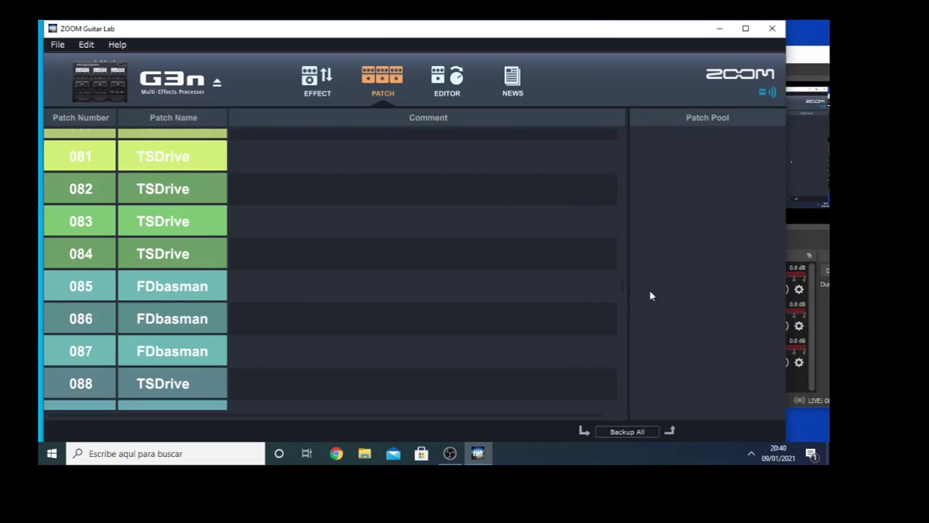
scroll(621, 289, "down", 3)
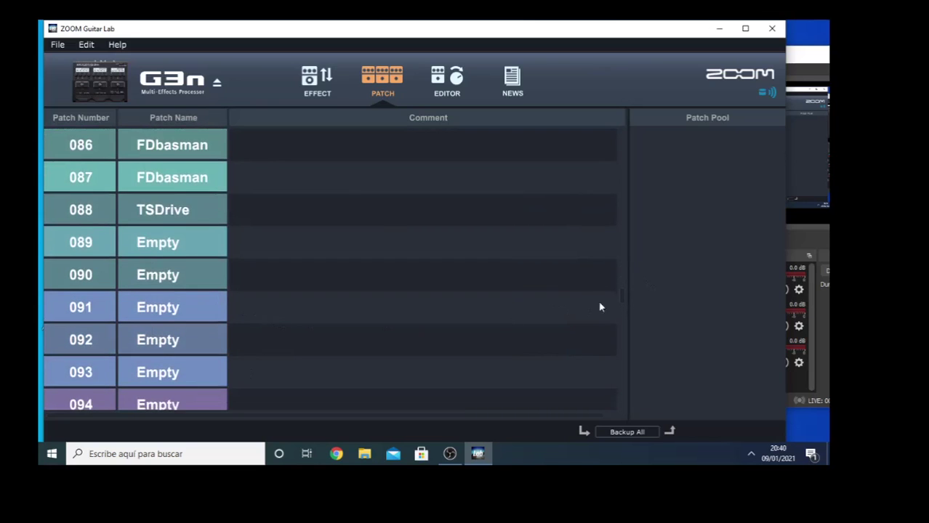
scroll(620, 298, "down", 3)
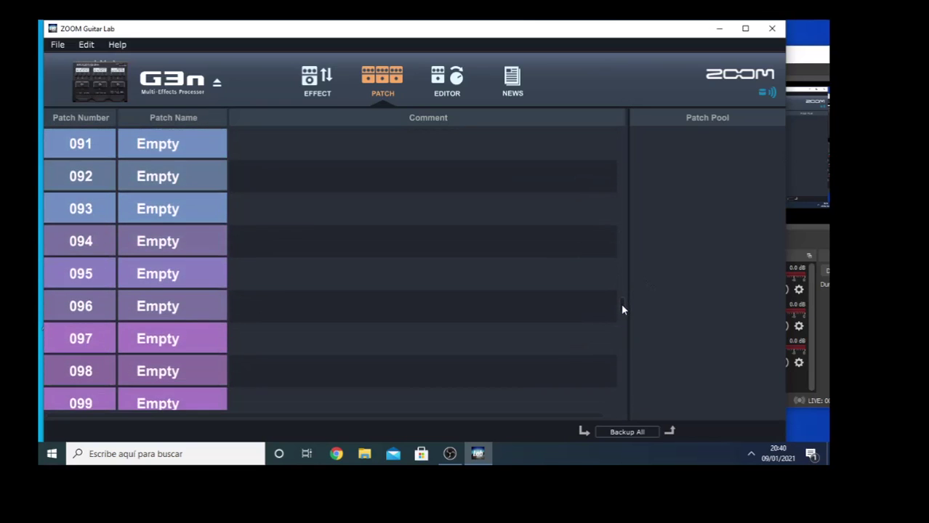
left_click_drag(621, 303, 620, 137)
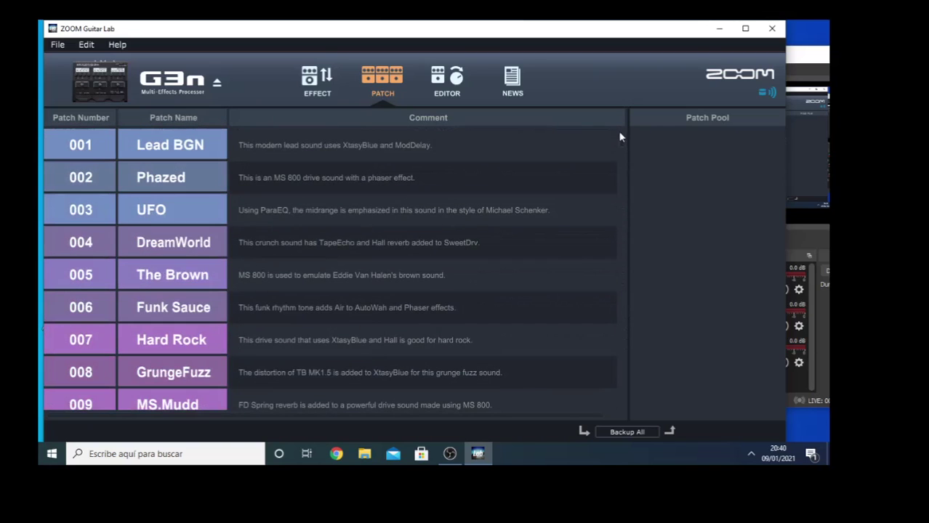
Step: In the Editor for patch FDbasman, set FD B Bass to 43, -MAN VOL 72 and Gain 106
left_click(447, 84)
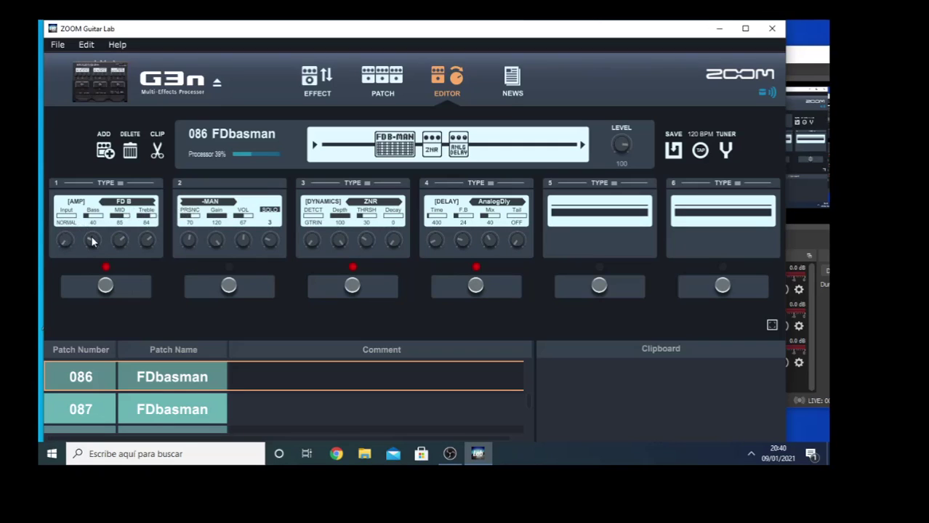
left_click_drag(92, 242, 94, 242)
mouse_move(239, 247)
left_mouse_down()
mouse_move(257, 246)
mouse_move(251, 233)
mouse_move(252, 242)
left_mouse_up()
left_click_drag(225, 238, 251, 229)
Step: Select patch 087 and open its name for editing, then leave it unchanged
left_click(173, 410)
double_click(173, 410)
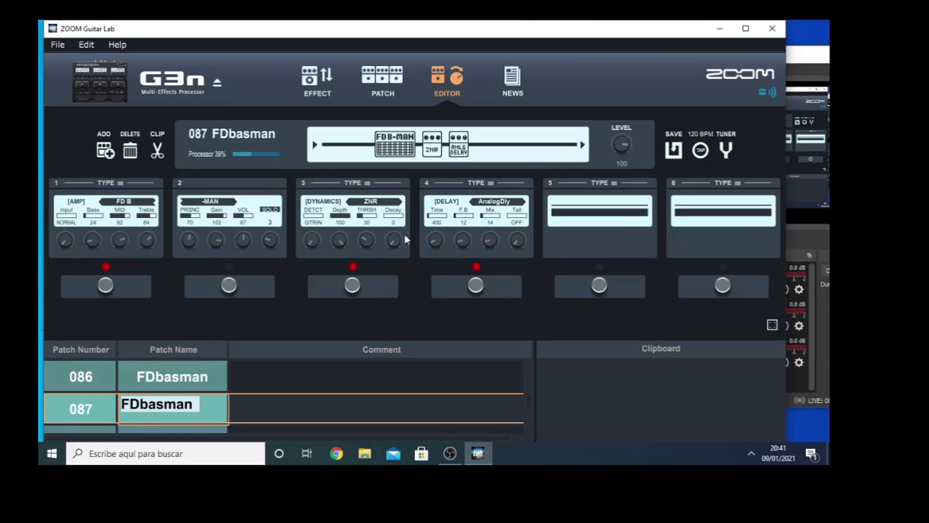
key("Up")
key("Up")
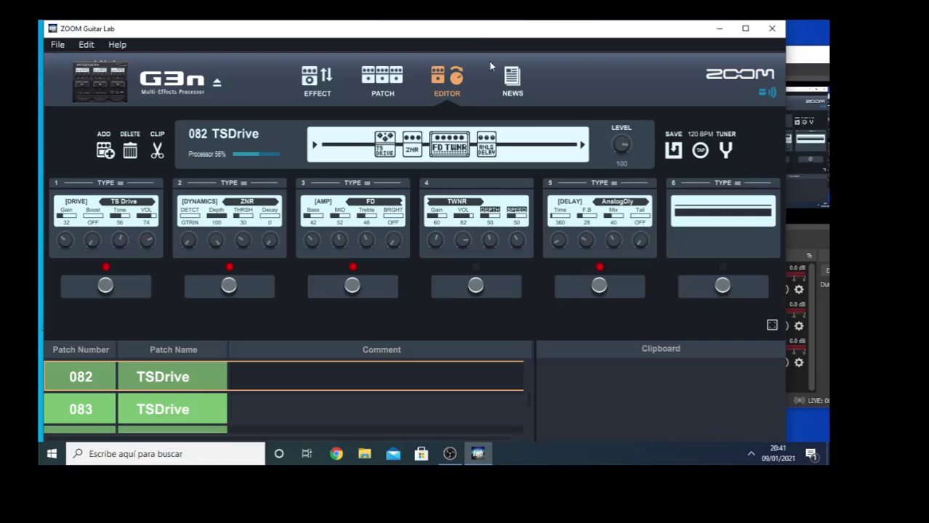
mouse_move(451, 34)
left_mouse_down()
mouse_move(521, 50)
mouse_move(452, 27)
left_mouse_up()
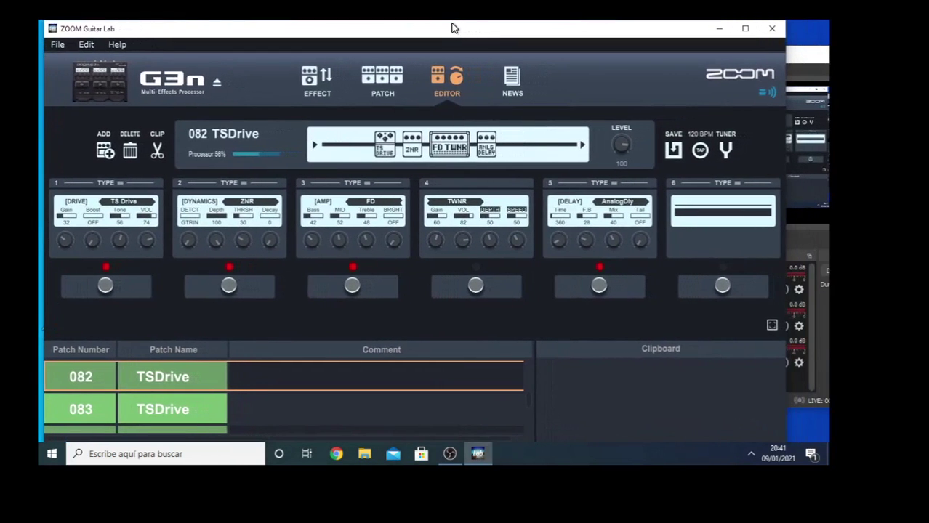